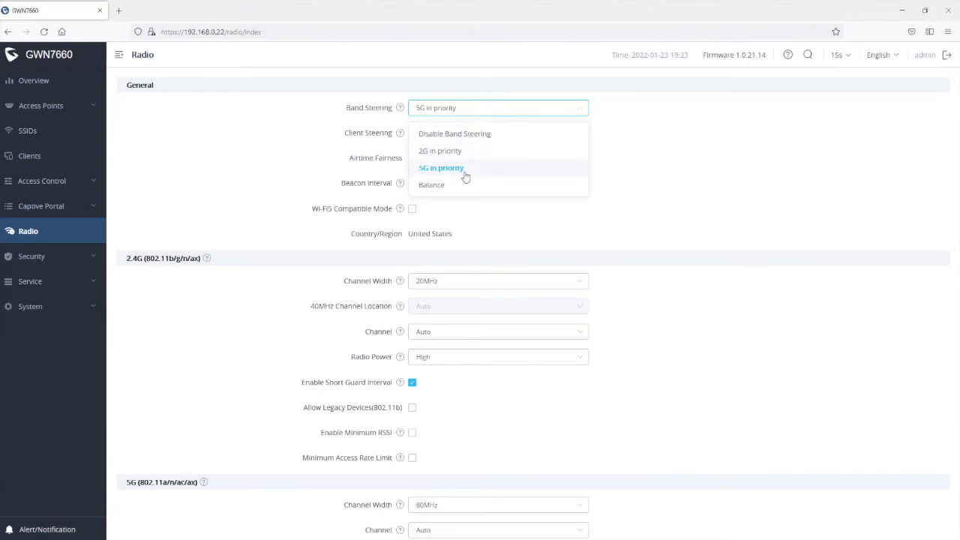
Try the 20MHz/40MHz channel width for the 2.4G radio, then return it to 20MHz
{"action": "left_click", "coordinate": [658, 173]}
{"action": "scroll", "coordinate": [658, 173], "scroll_direction": "down", "scroll_amount": 3}
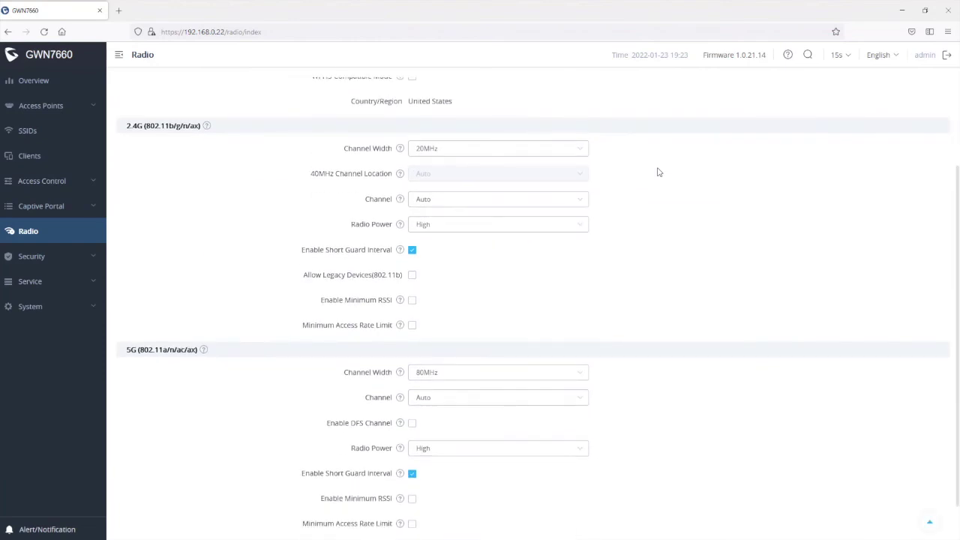
{"action": "left_click", "coordinate": [456, 151]}
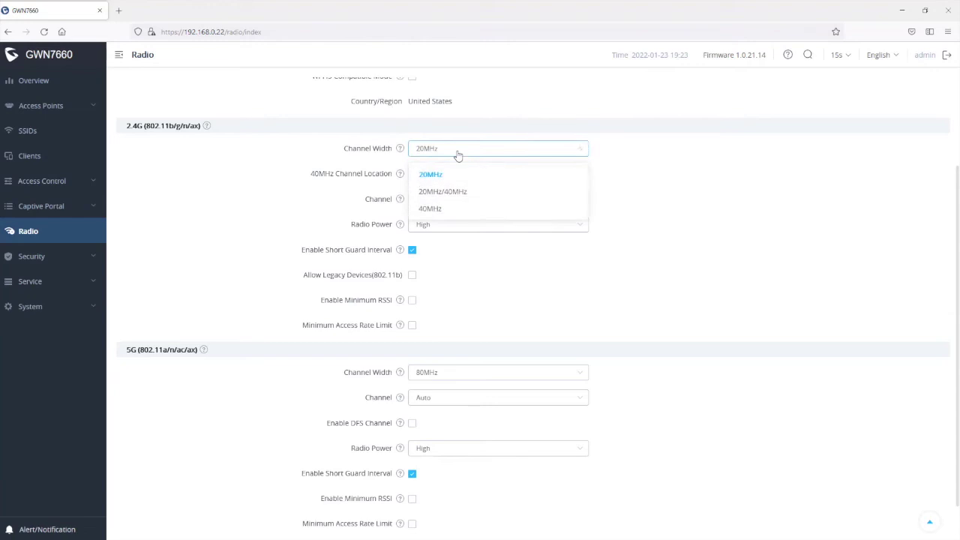
{"action": "left_click", "coordinate": [450, 197]}
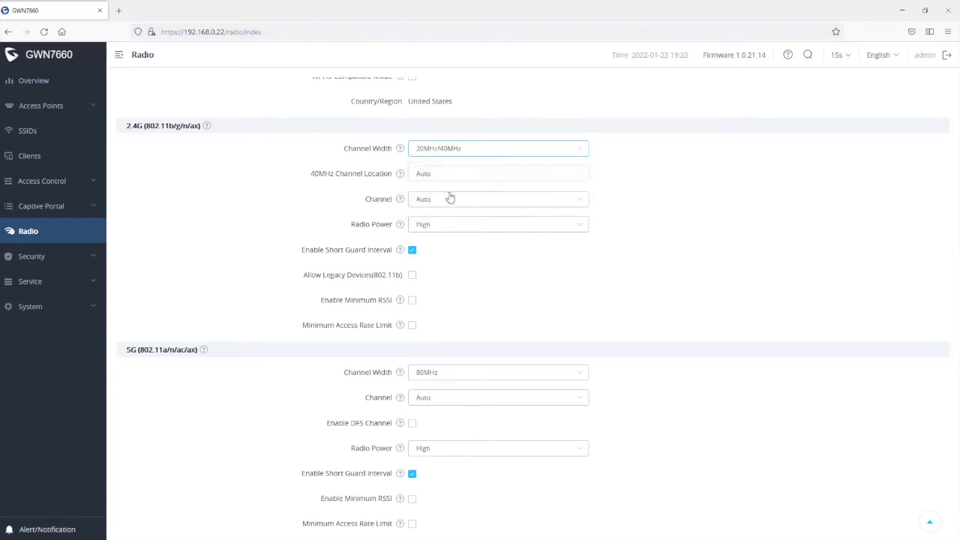
{"action": "left_click", "coordinate": [459, 150]}
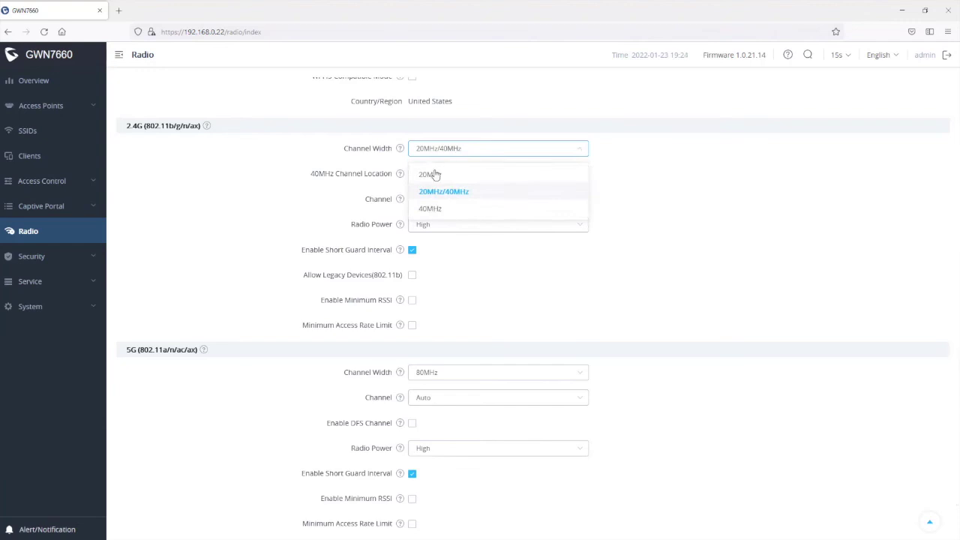
{"action": "left_click", "coordinate": [438, 176]}
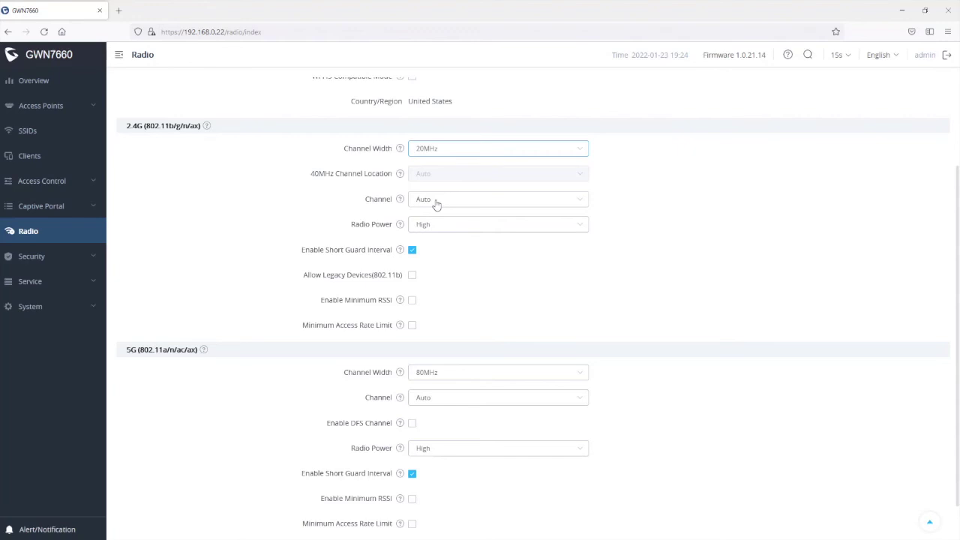
Set the 5G radio's channel width to 20MHz, enable its DFS channels, and save the radio settings
{"action": "scroll", "coordinate": [436, 204], "scroll_direction": "down", "scroll_amount": 1}
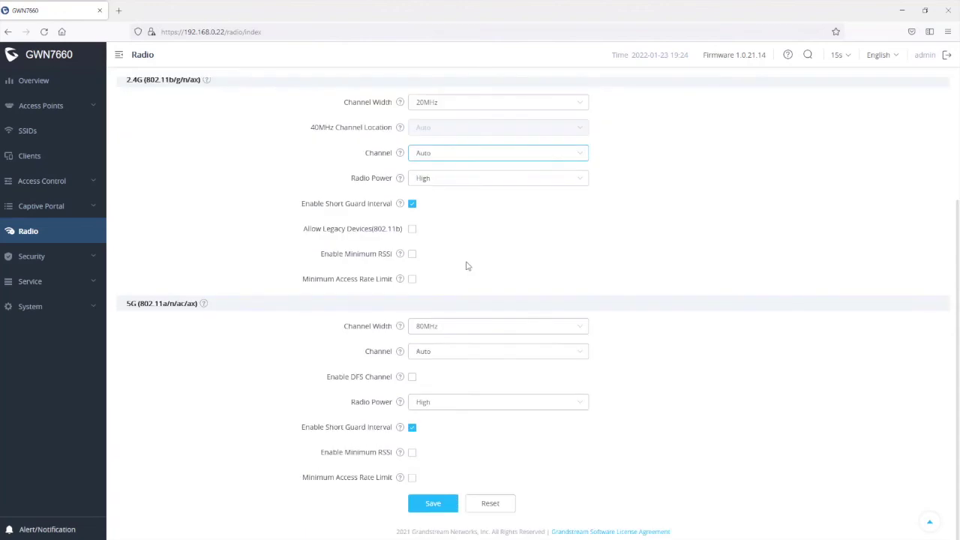
{"action": "left_click", "coordinate": [471, 328]}
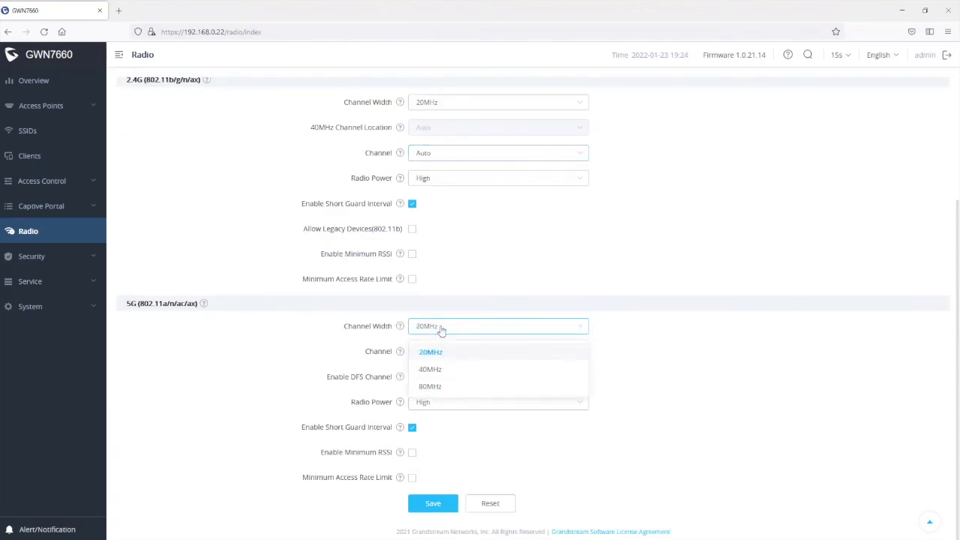
{"action": "left_click", "coordinate": [448, 355]}
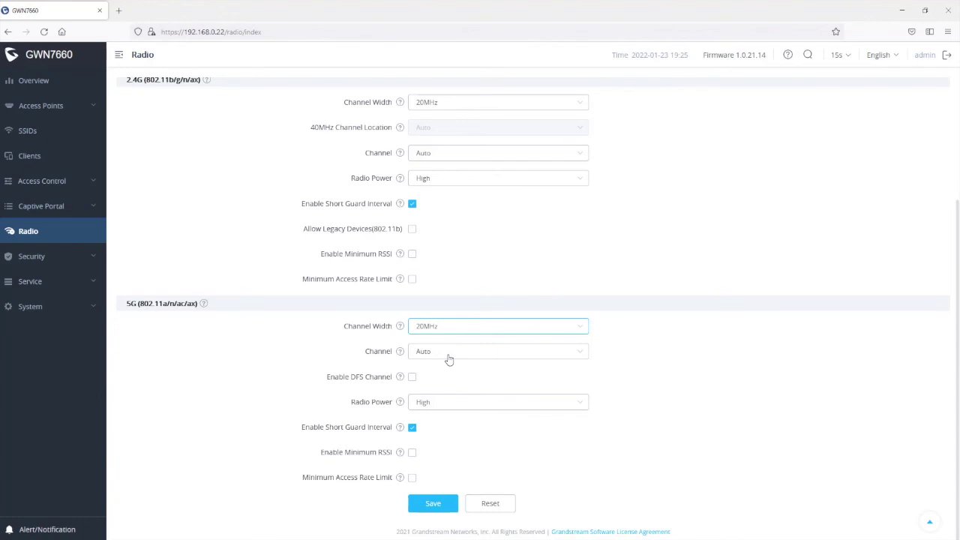
{"action": "left_click", "coordinate": [412, 376]}
{"action": "left_click", "coordinate": [443, 503]}
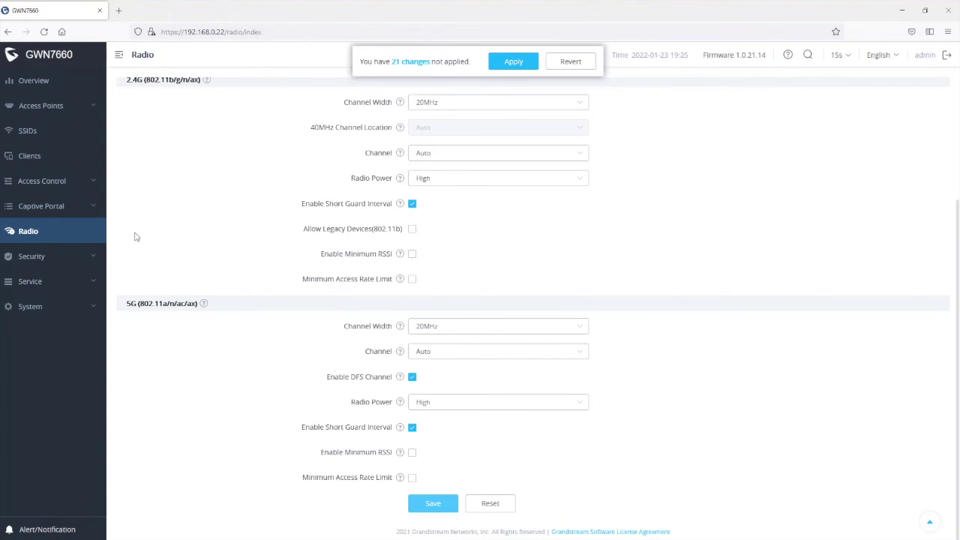
Open the GWN7660 access point's device configuration for editing and set its band steering to 2G in priority
{"action": "left_click", "coordinate": [52, 108]}
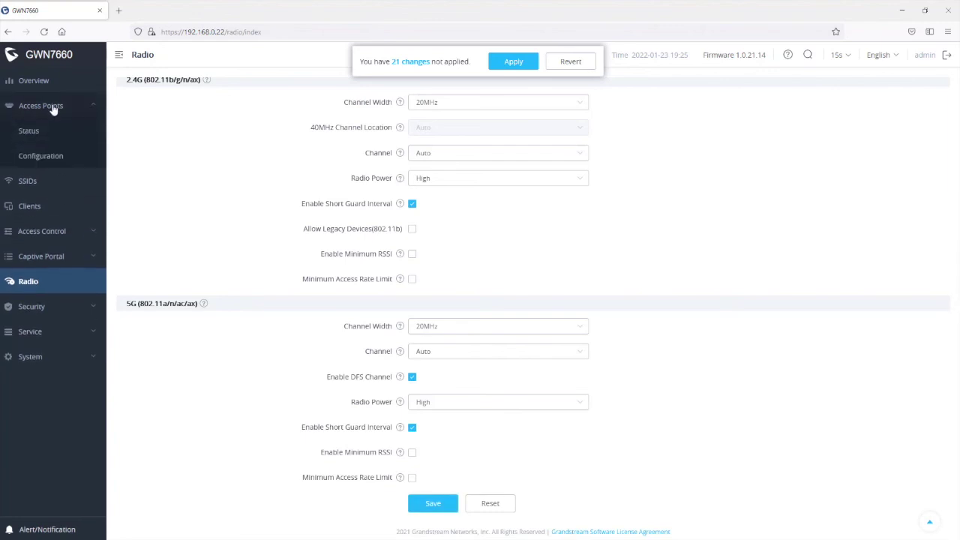
{"action": "left_click", "coordinate": [48, 161]}
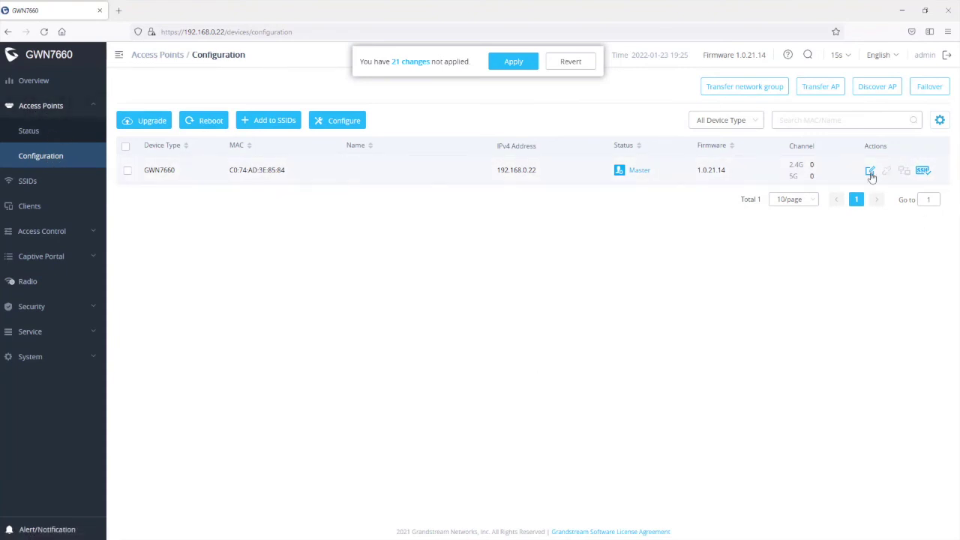
{"action": "left_click", "coordinate": [870, 171]}
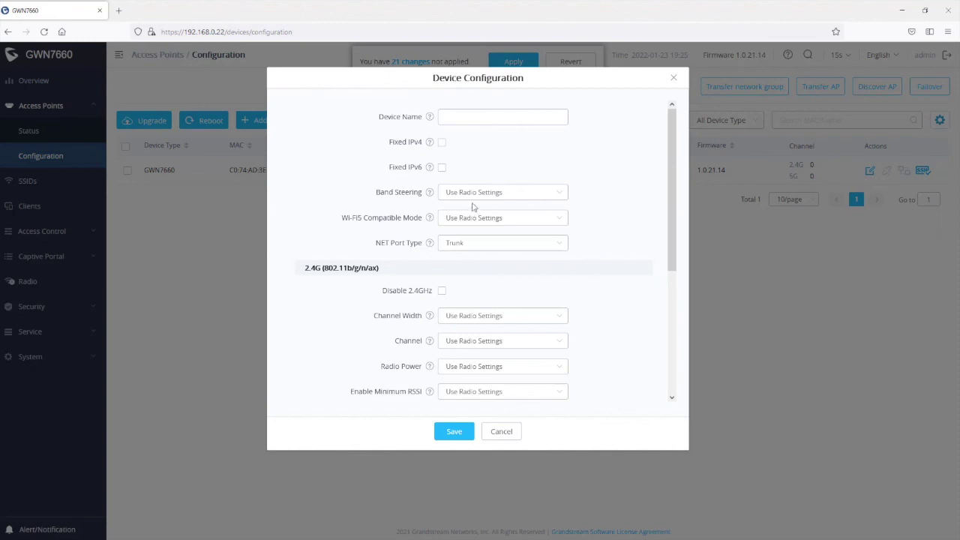
{"action": "left_click", "coordinate": [520, 195]}
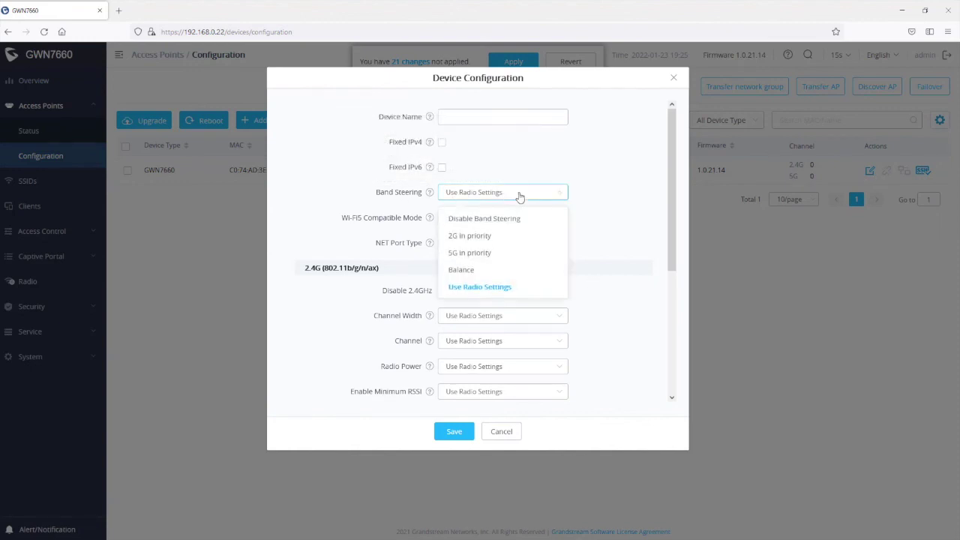
{"action": "left_click", "coordinate": [486, 238]}
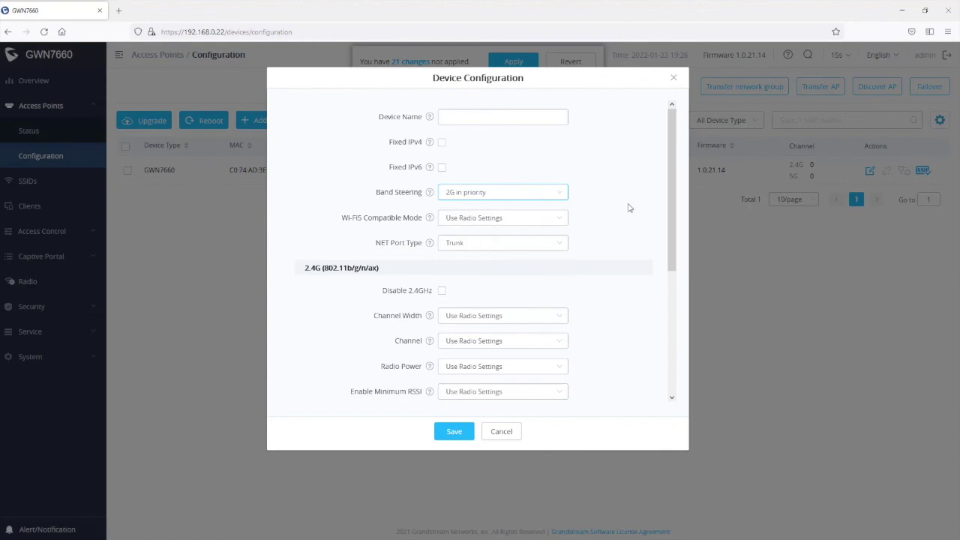
Disable the 5GHz radio in the access point's device configuration
{"action": "scroll", "coordinate": [621, 217], "scroll_direction": "down", "scroll_amount": 5}
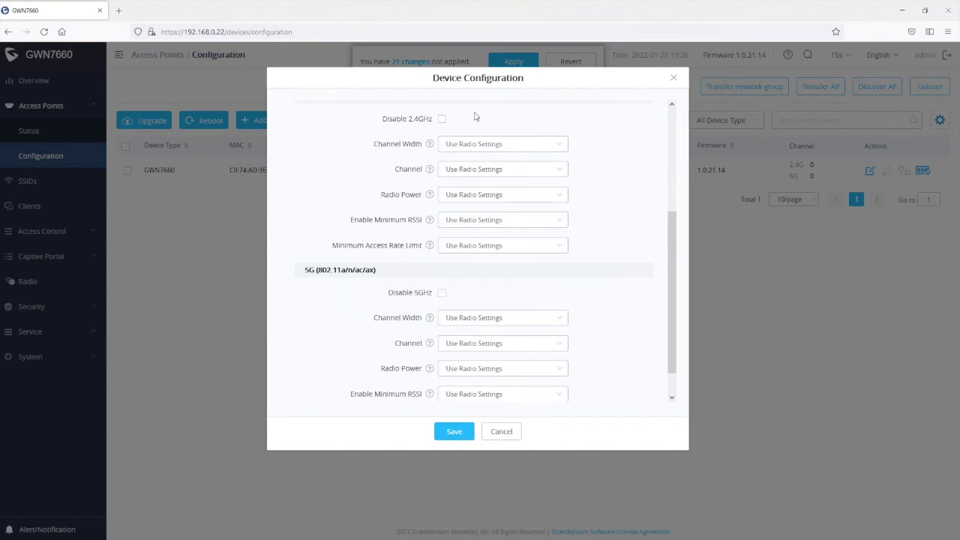
{"action": "left_click_drag", "start_coordinate": [669, 268], "coordinate": [671, 255]}
{"action": "left_click", "coordinate": [442, 322]}
Set the access point's 2.4G channel width to 40MHz instead of using the radio settings
{"action": "left_click_drag", "start_coordinate": [672, 285], "coordinate": [681, 242]}
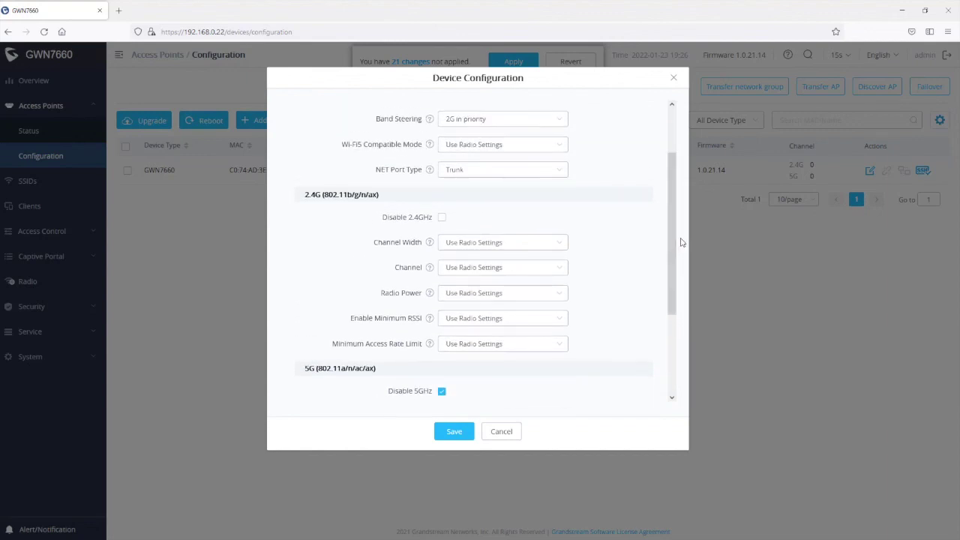
{"action": "left_click", "coordinate": [501, 242]}
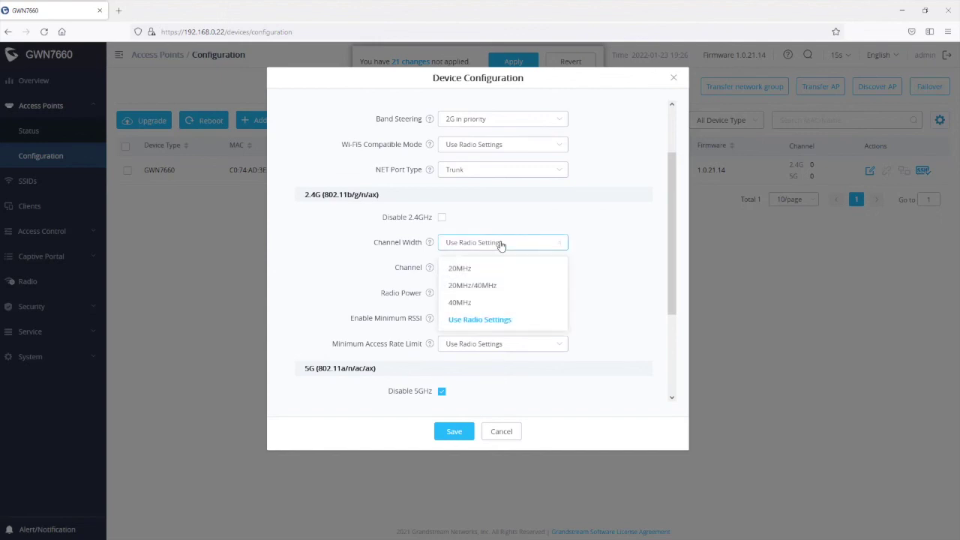
{"action": "left_click", "coordinate": [460, 268]}
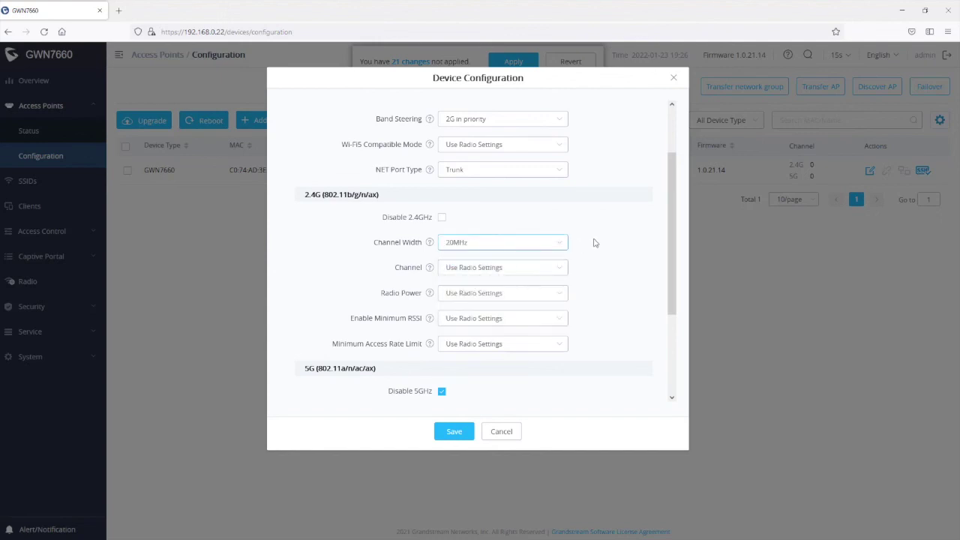
{"action": "left_click", "coordinate": [516, 247]}
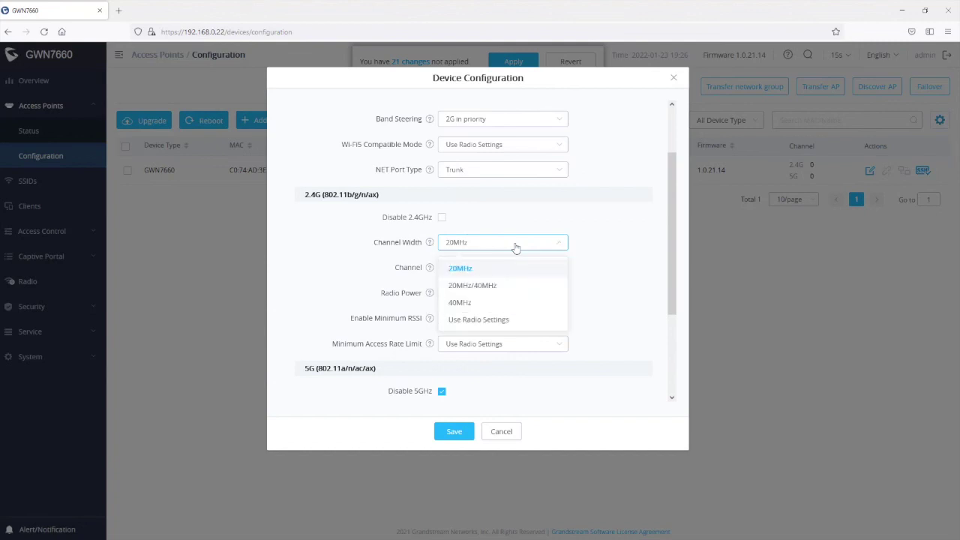
{"action": "left_click", "coordinate": [470, 304]}
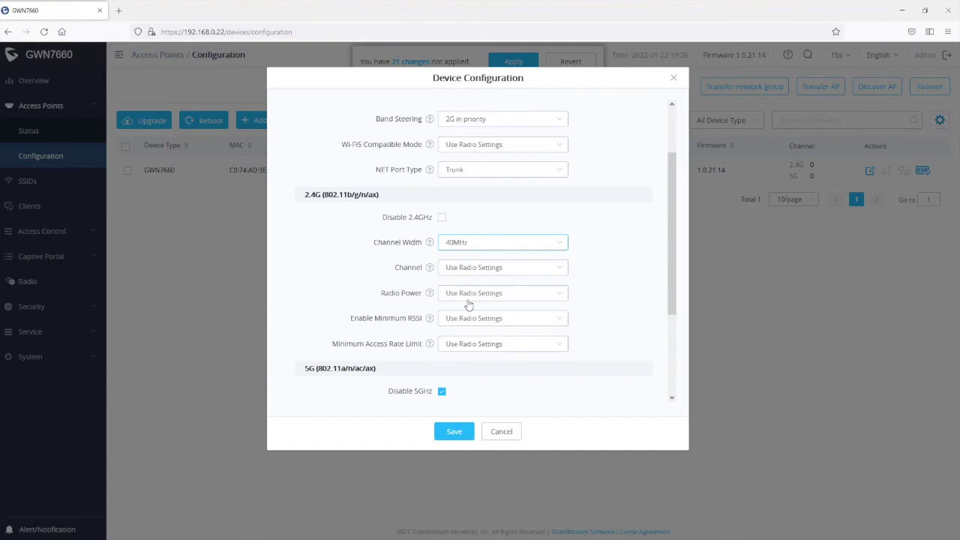
Set the access point's 5G channel to Ch36-5.18GHz and save the device configuration
{"action": "scroll", "coordinate": [627, 313], "scroll_direction": "down", "scroll_amount": 3}
{"action": "scroll", "coordinate": [629, 314], "scroll_direction": "down", "scroll_amount": 1}
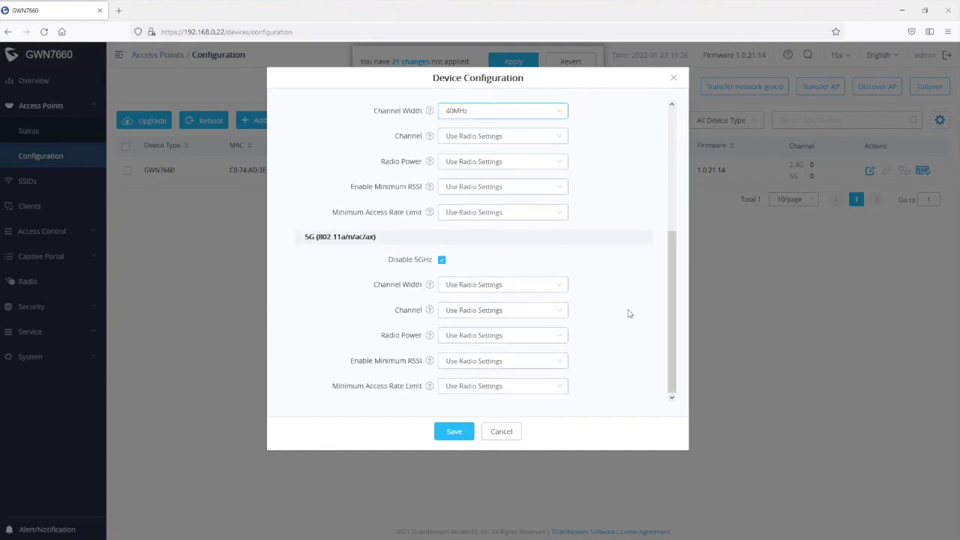
{"action": "left_click", "coordinate": [475, 313]}
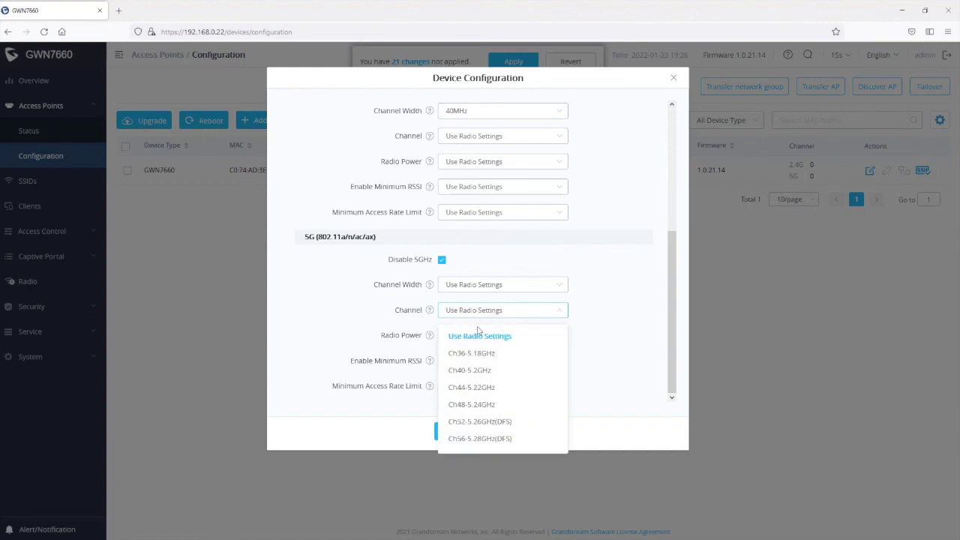
{"action": "scroll", "coordinate": [514, 405], "scroll_direction": "down", "scroll_amount": 3}
{"action": "scroll", "coordinate": [510, 406], "scroll_direction": "up", "scroll_amount": 3}
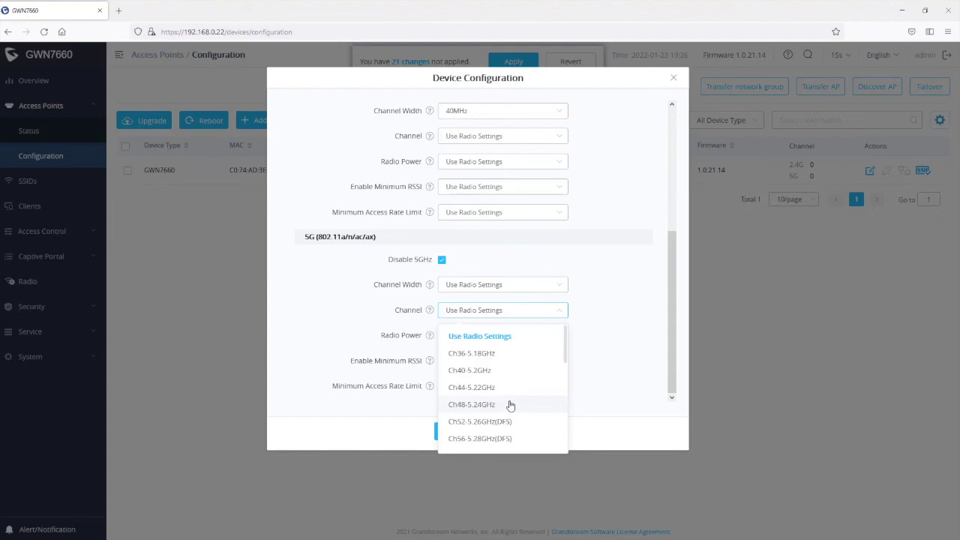
{"action": "scroll", "coordinate": [510, 405], "scroll_direction": "down", "scroll_amount": 2}
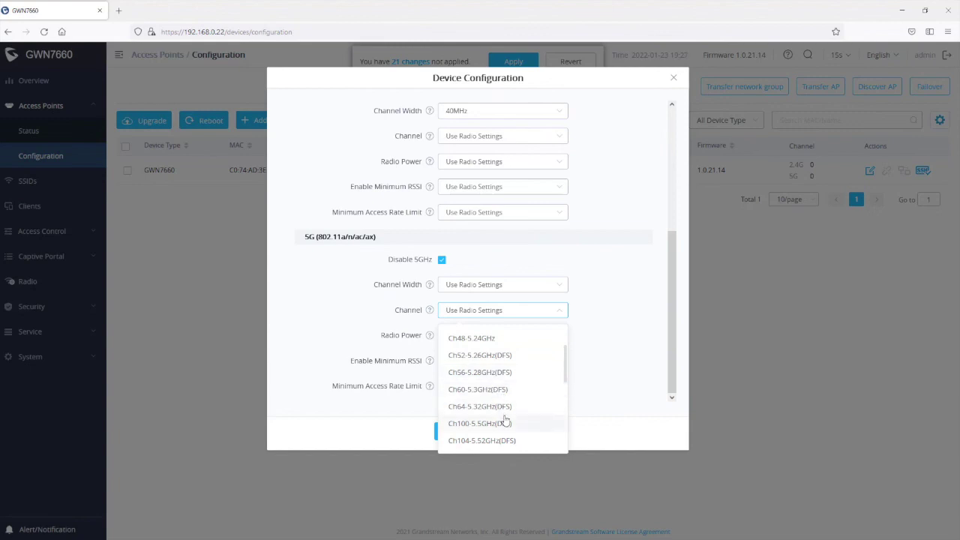
{"action": "scroll", "coordinate": [505, 420], "scroll_direction": "down", "scroll_amount": 2}
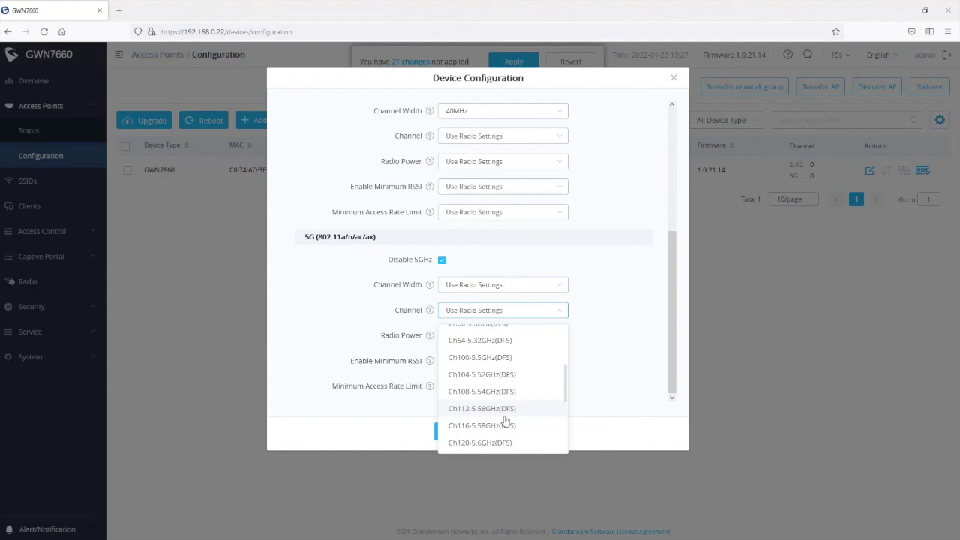
{"action": "scroll", "coordinate": [527, 390], "scroll_direction": "up", "scroll_amount": 4}
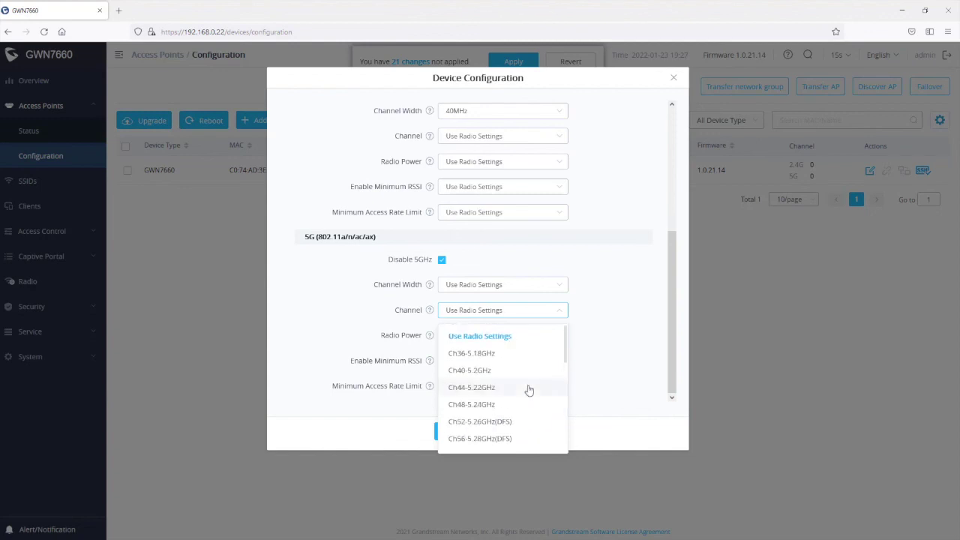
{"action": "left_click", "coordinate": [500, 356]}
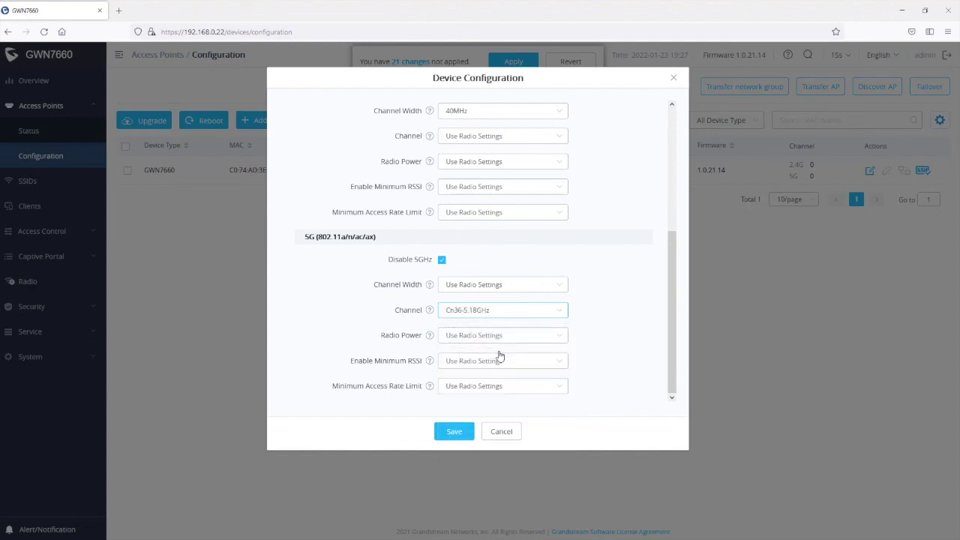
{"action": "left_click", "coordinate": [458, 438]}
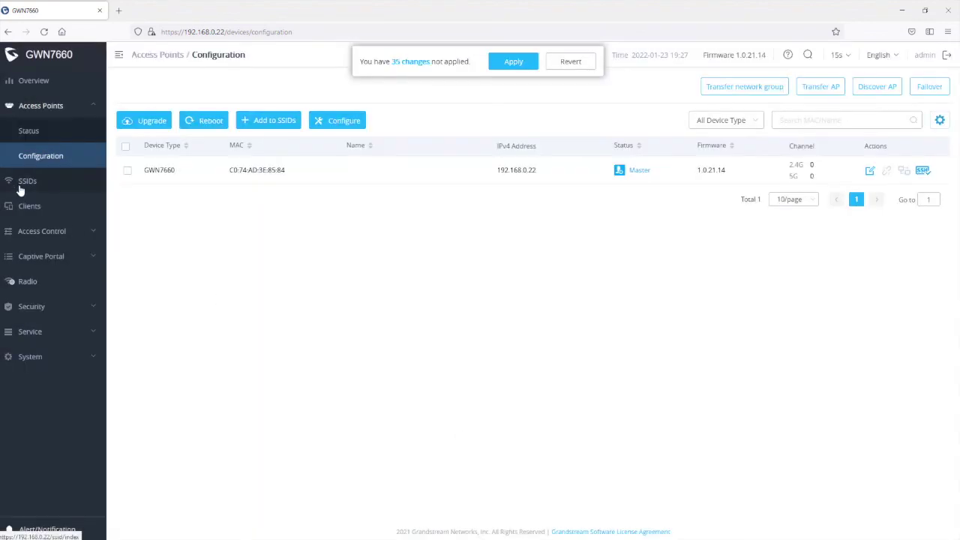
Change the SSID band of the GuestNetwork SSID to 5GHz and save it
{"action": "left_click", "coordinate": [27, 184]}
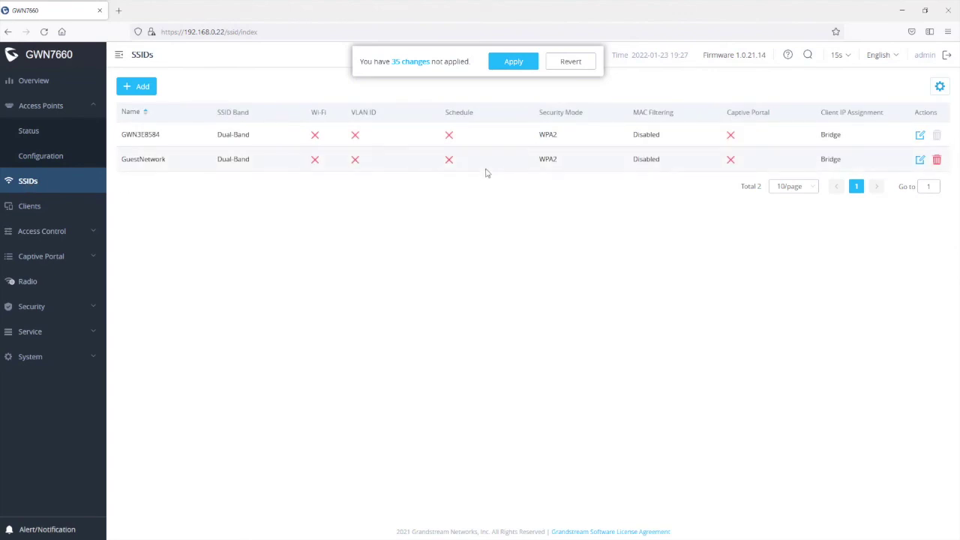
{"action": "left_click", "coordinate": [920, 162]}
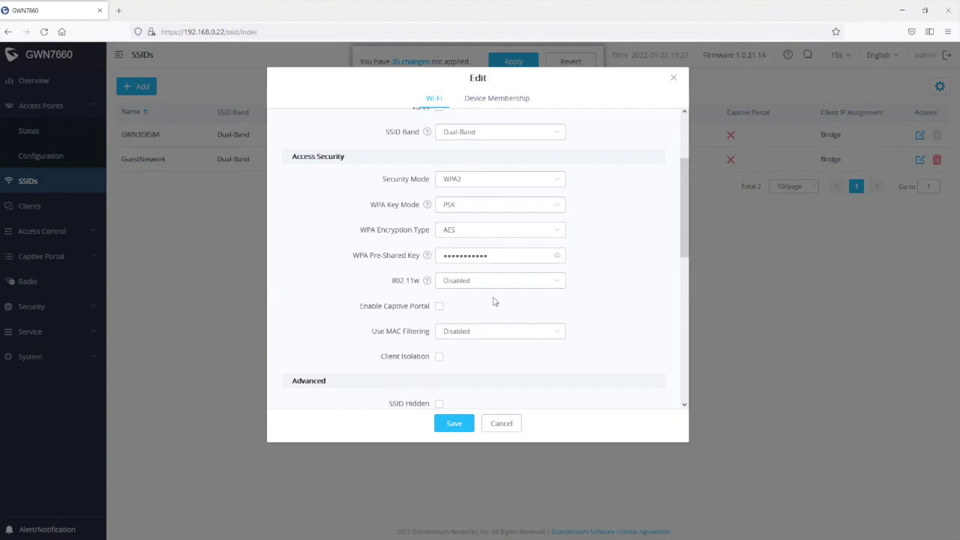
{"action": "scroll", "coordinate": [601, 293], "scroll_direction": "up", "scroll_amount": 2}
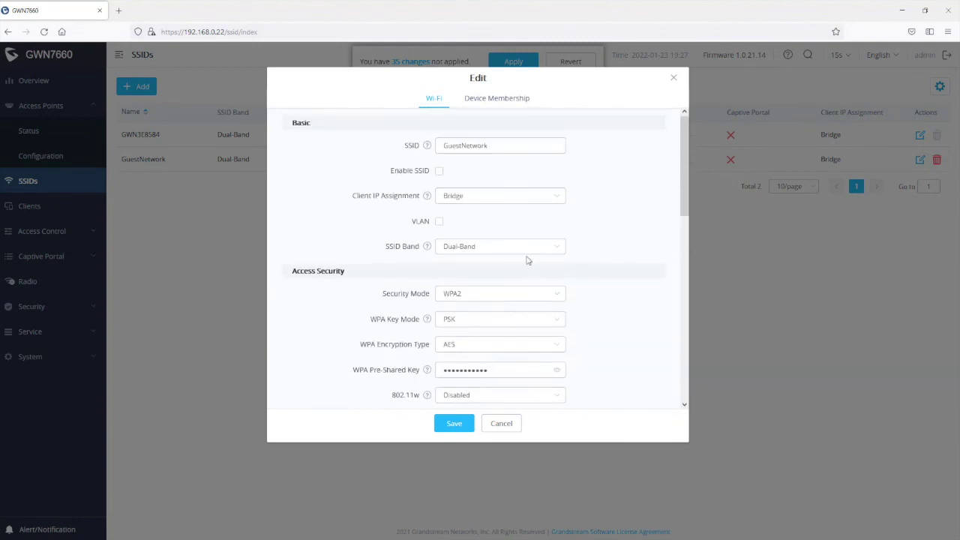
{"action": "left_click", "coordinate": [478, 250]}
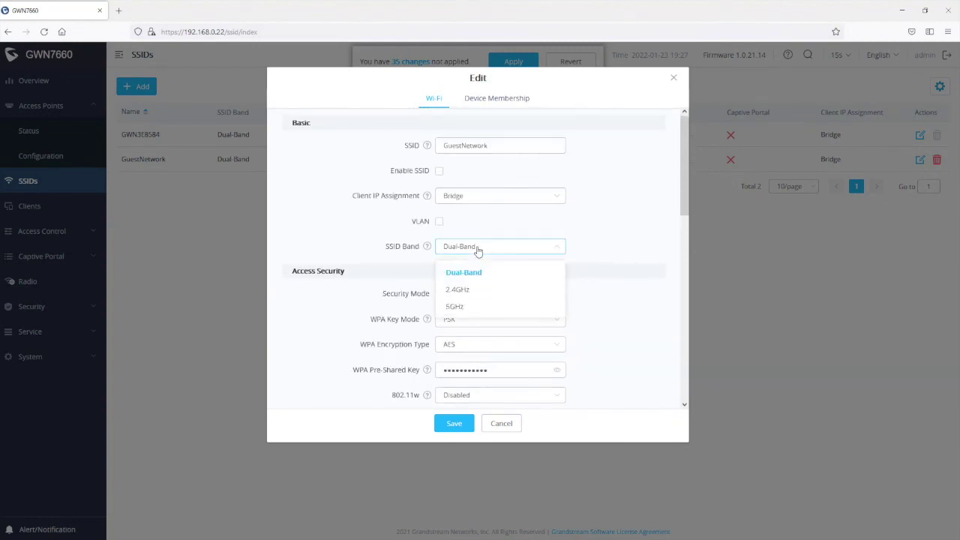
{"action": "left_click", "coordinate": [472, 307]}
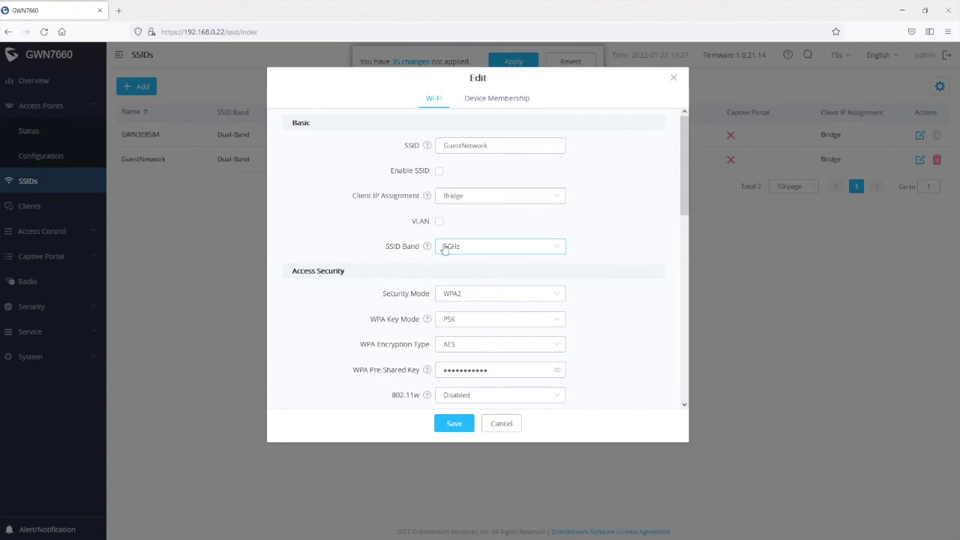
{"action": "left_click", "coordinate": [456, 423]}
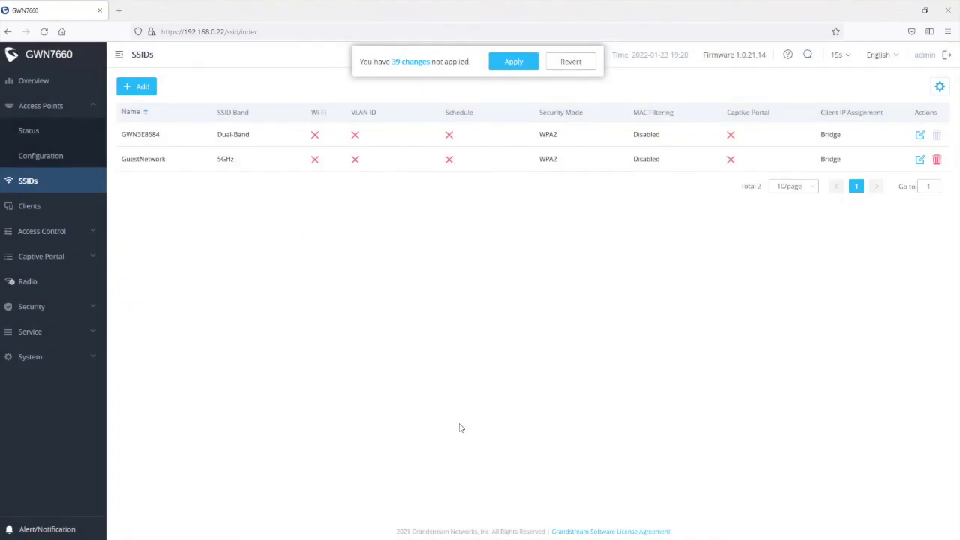